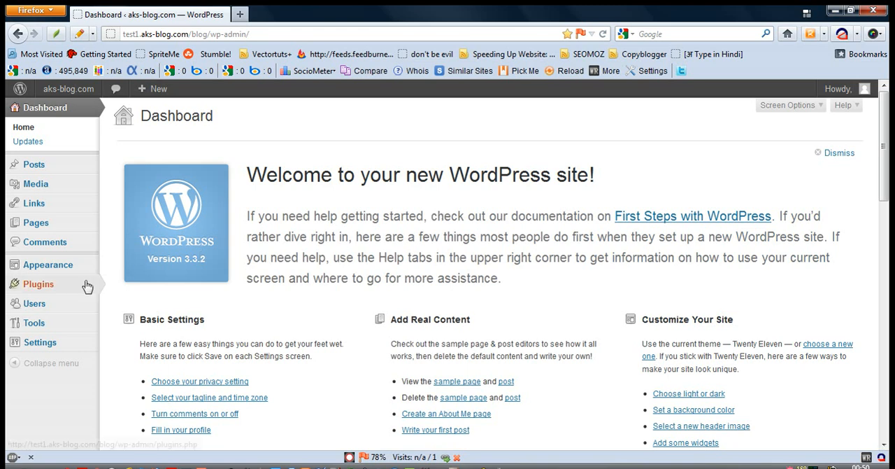
# Search the WordPress plugin directory for "exec php" to find a new plugin.
pyautogui.moveTo(86, 286)
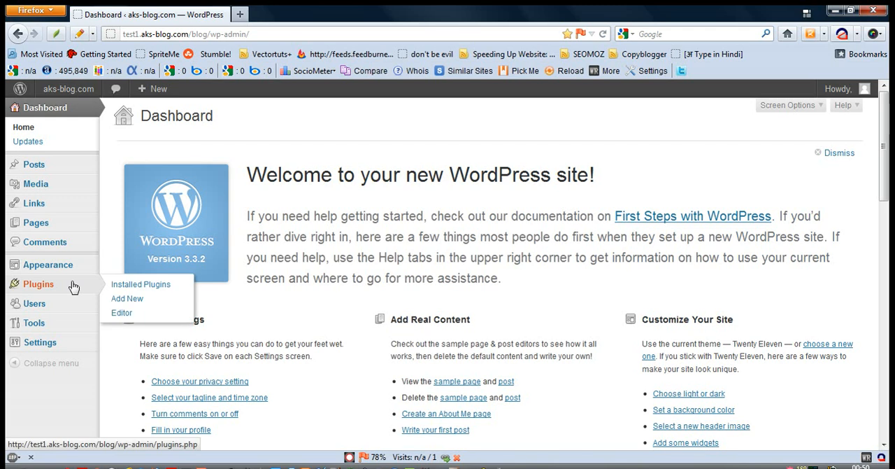
pyautogui.click(121, 300)
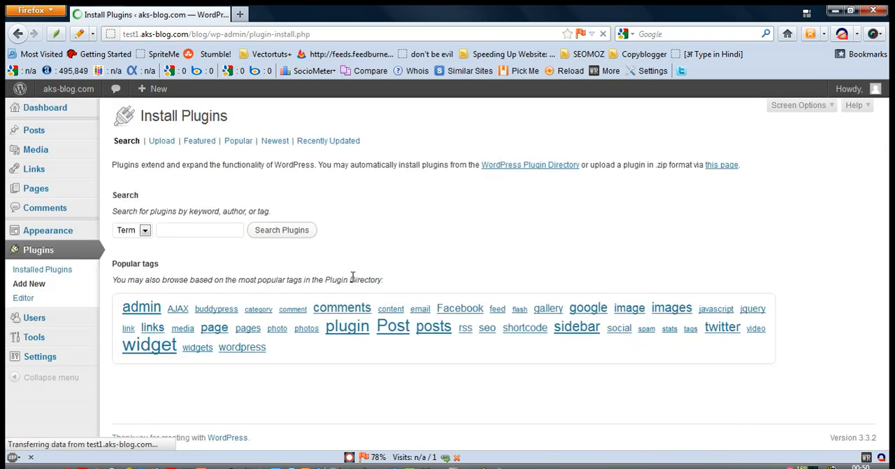
pyautogui.click(210, 229)
pyautogui.write('exec')
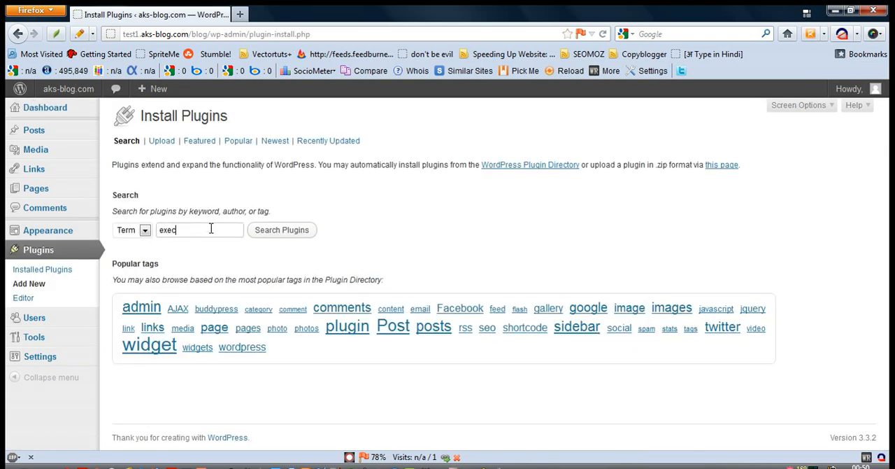
pyautogui.write(' php')
pyautogui.click(267, 231)
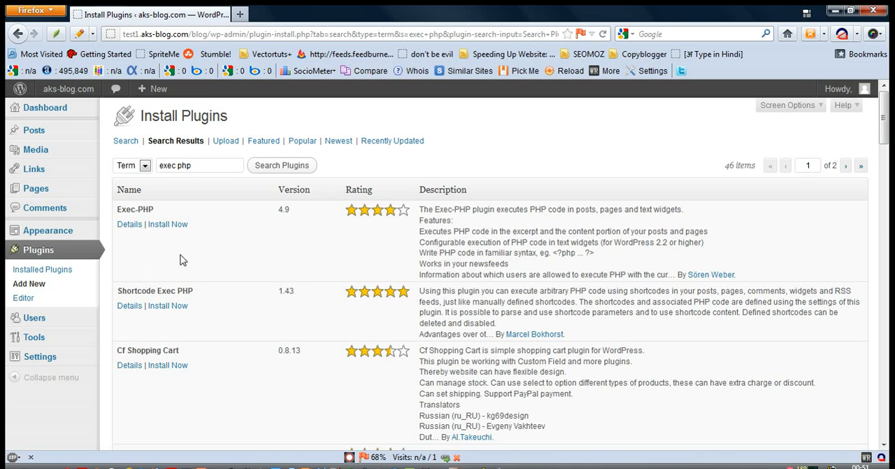
# Install the Exec-PHP plugin from the search results and activate it.
pyautogui.click(167, 225)
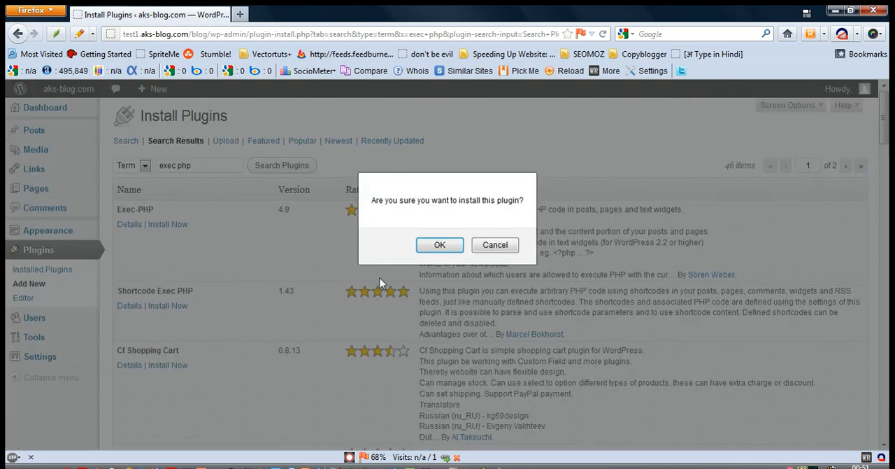
pyautogui.click(427, 249)
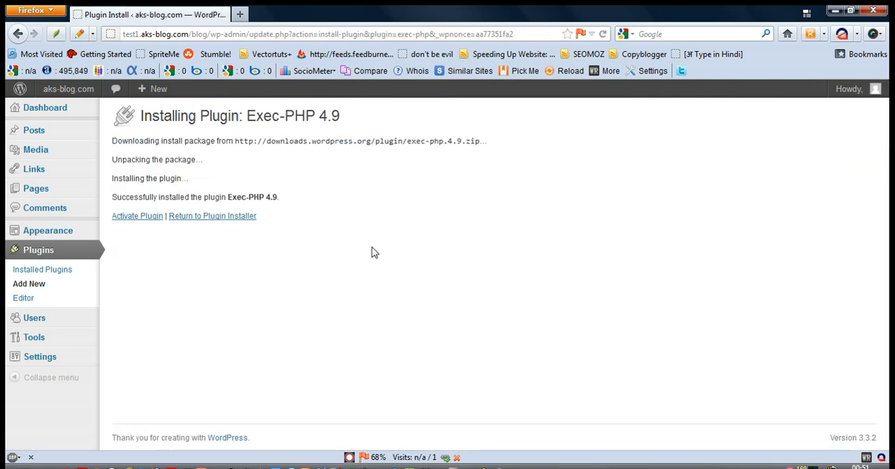
pyautogui.click(153, 217)
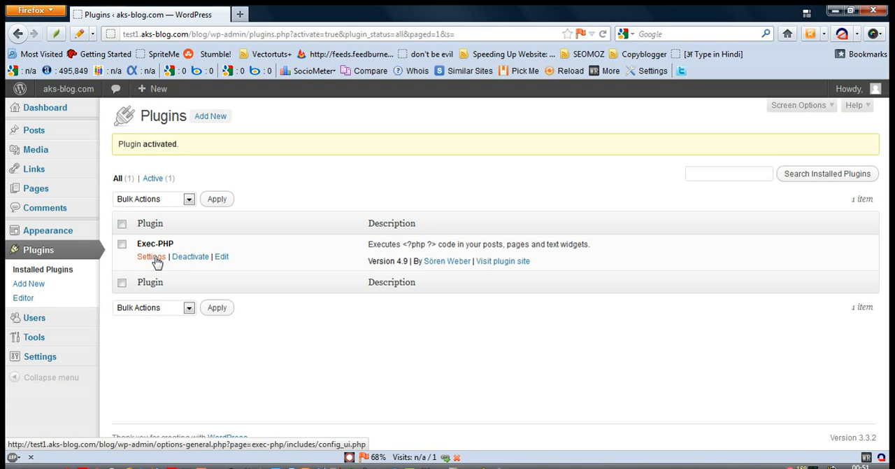
# Review the Exec-PHP settings and security information, and return to the installed plugins list.
pyautogui.click(151, 258)
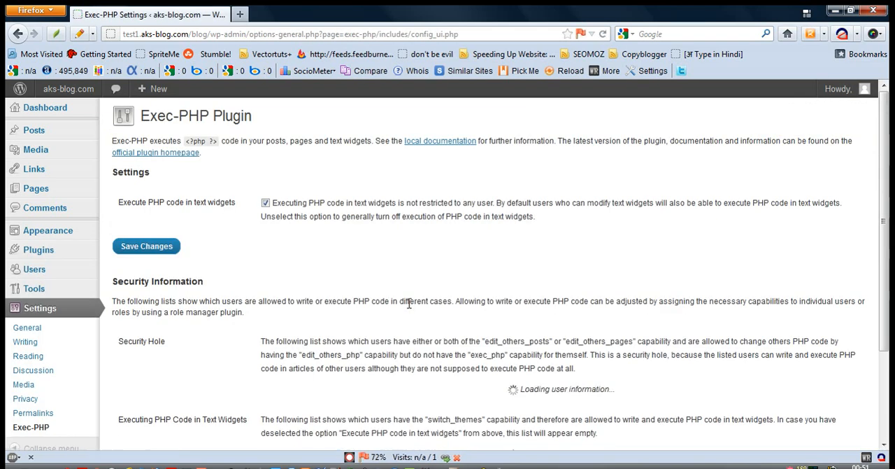
pyautogui.scroll(-1, 889, 173)
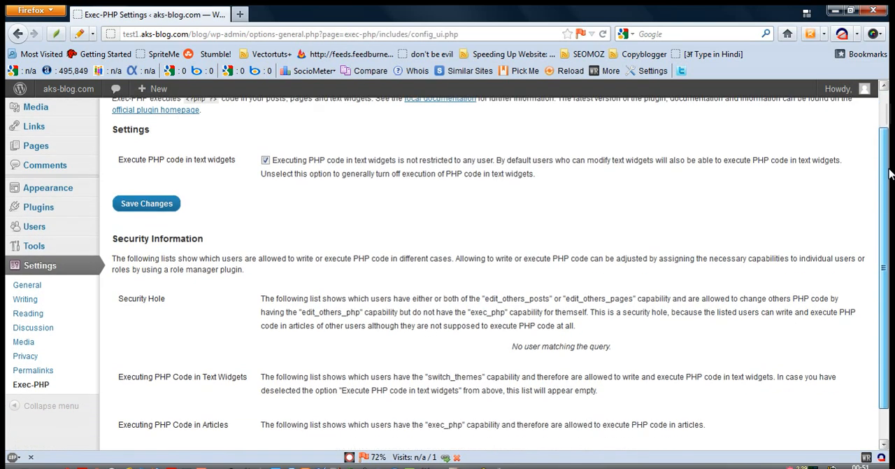
pyautogui.moveTo(889, 169); pyautogui.dragTo(890, 122)
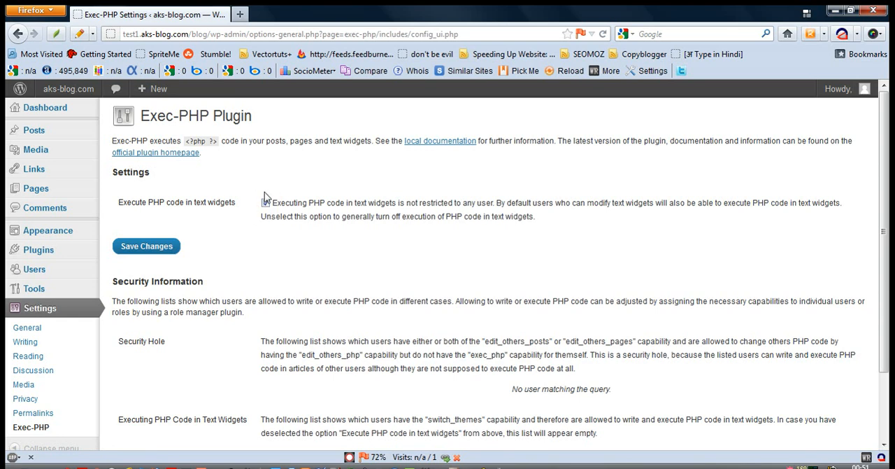
pyautogui.click(18, 34)
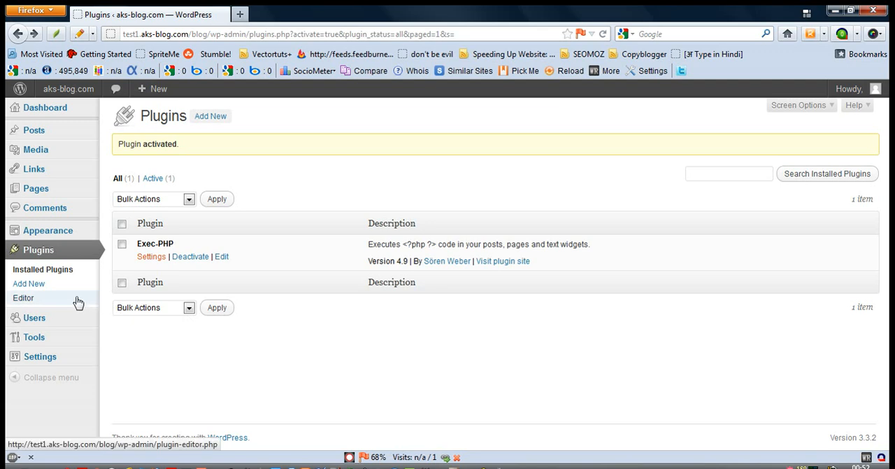
# Add a Text widget to the Main Sidebar below the Meta widget.
pyautogui.moveTo(81, 235)
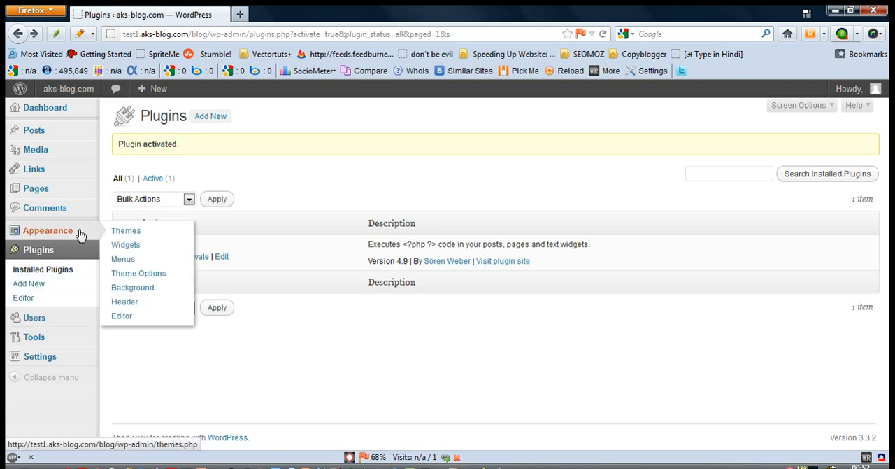
pyautogui.click(125, 246)
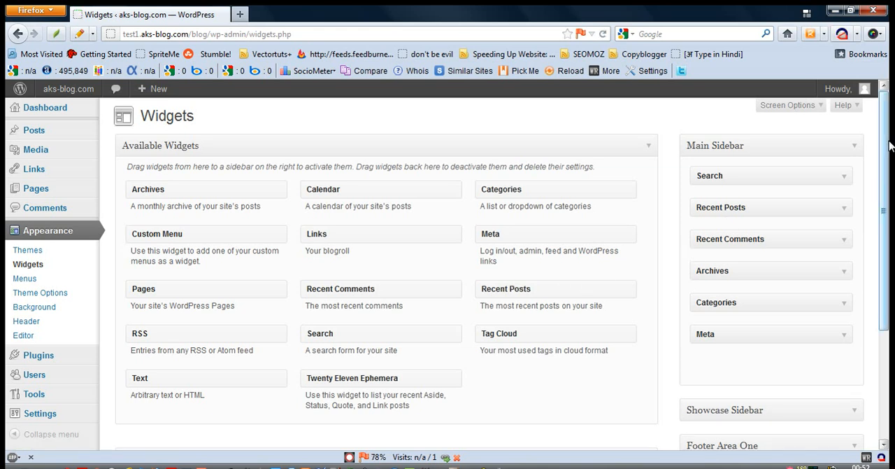
pyautogui.moveTo(889, 145); pyautogui.dragTo(888, 189)
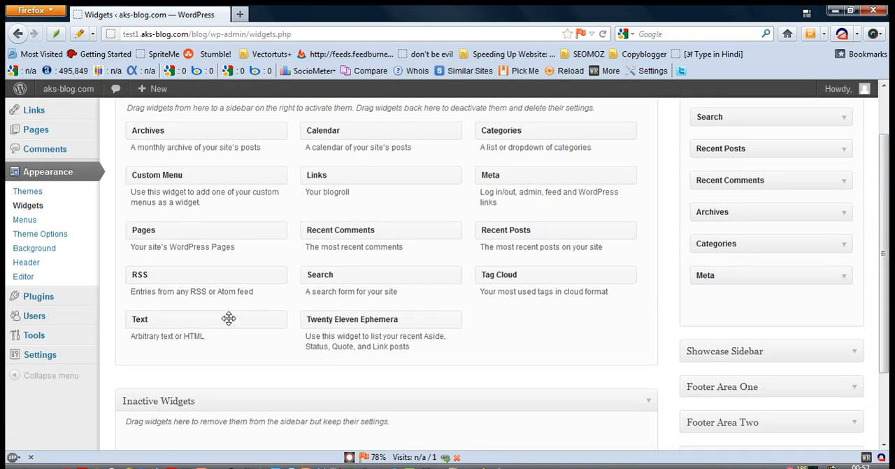
pyautogui.moveTo(229, 318); pyautogui.dragTo(795, 300)
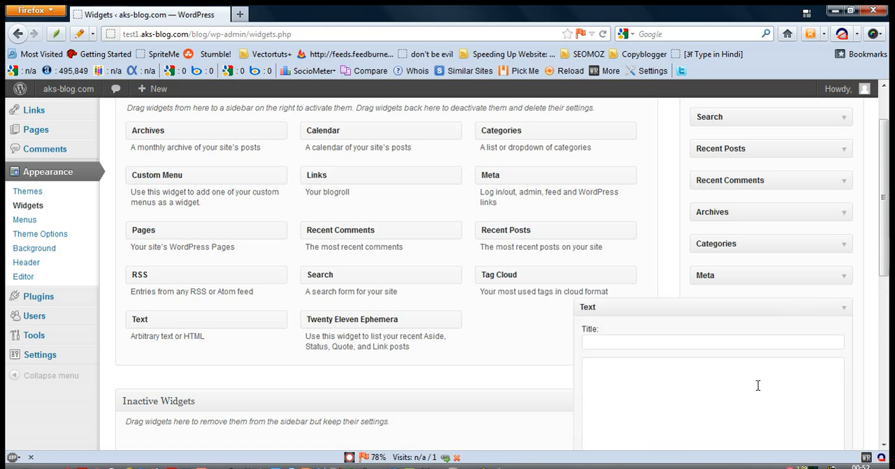
# Enter the PHP snippet "<?php //code ?>" as the content of the new Text widget.
pyautogui.moveTo(889, 218); pyautogui.dragTo(888, 277)
pyautogui.click(691, 279)
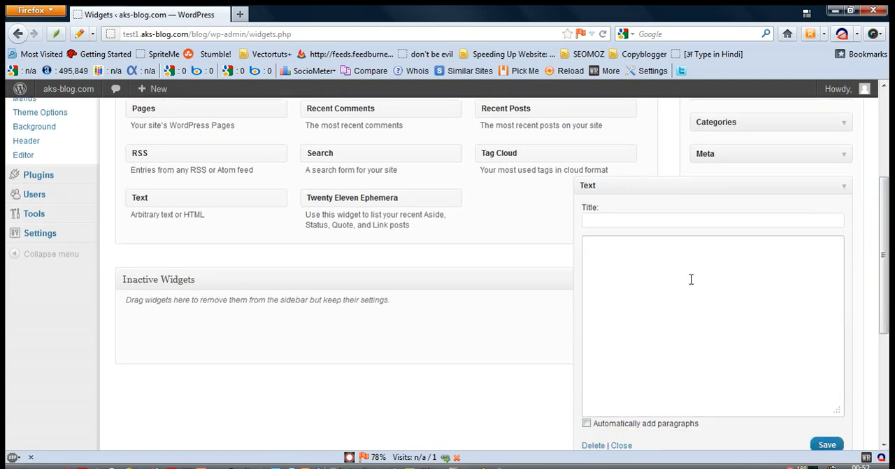
pyautogui.write('<??')
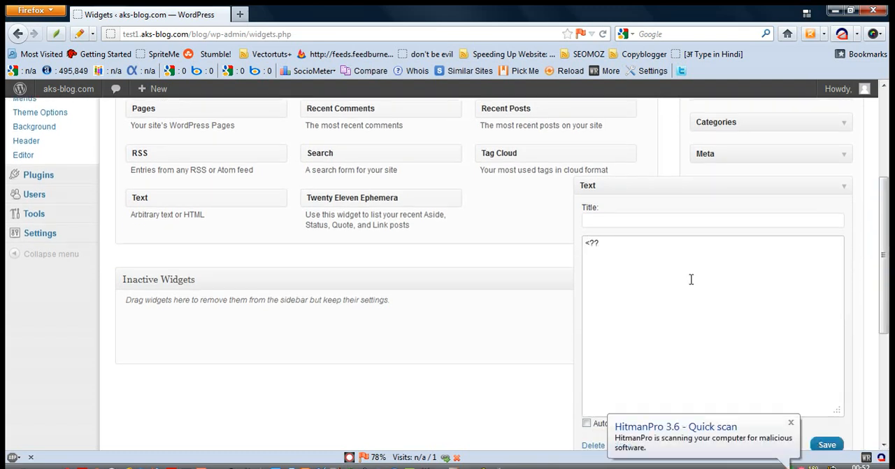
pyautogui.press('BackSpace')
pyautogui.write('php //code')
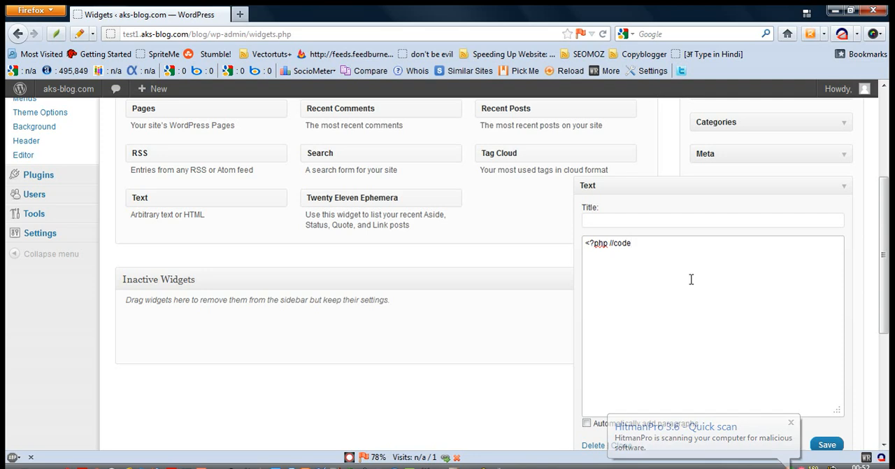
pyautogui.write(' ?>')
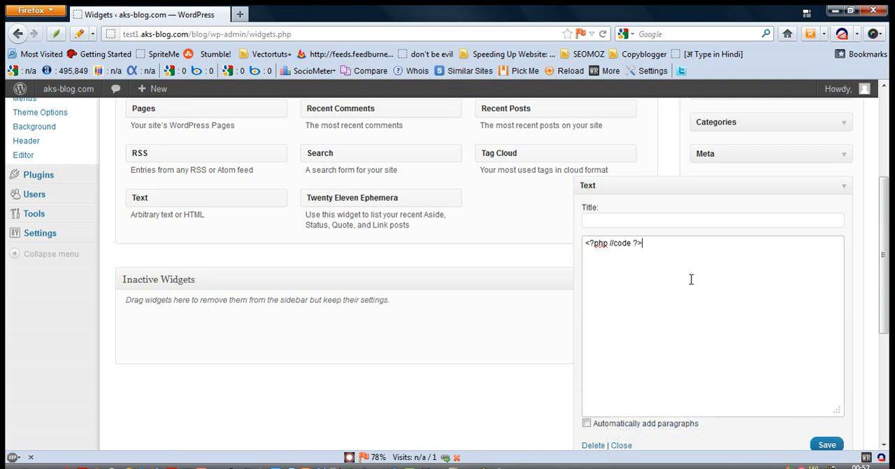
# Remove the //code comment and put the opening and closing PHP tags on separate lines with blank lines between them.
pyautogui.press('Left')
pyautogui.press('Left')
pyautogui.press('BackSpace')
pyautogui.press('BackSpace')
pyautogui.press('BackSpace')
pyautogui.press('BackSpace')
pyautogui.press('BackSpace')
pyautogui.press('BackSpace')
pyautogui.press('BackSpace')
pyautogui.press('Return')
pyautogui.press('Return')
pyautogui.press('Return')
pyautogui.press('Up')
pyautogui.press('Up')
# Write echo 'This is a blog' ; between the PHP tags, and save and close the Text widget.
pyautogui.write('echo')
pyautogui.write("'Th")
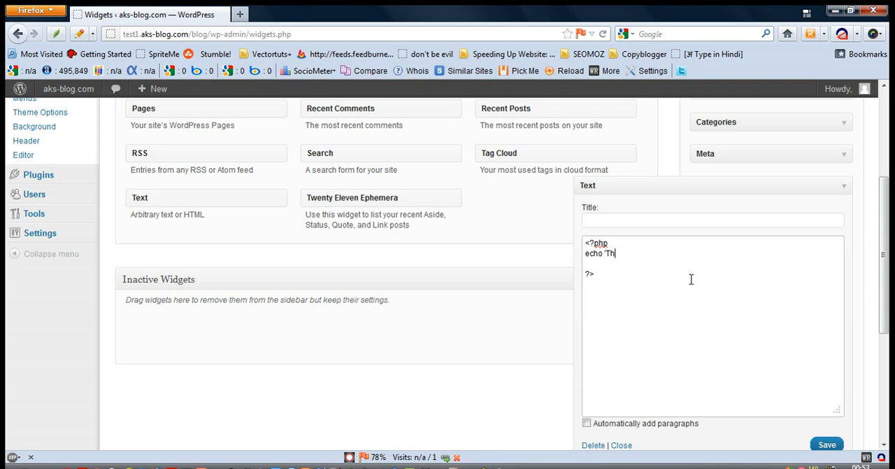
pyautogui.write("is is a blog';")
pyautogui.press('BackSpace')
pyautogui.write("'")
pyautogui.click(826, 447)
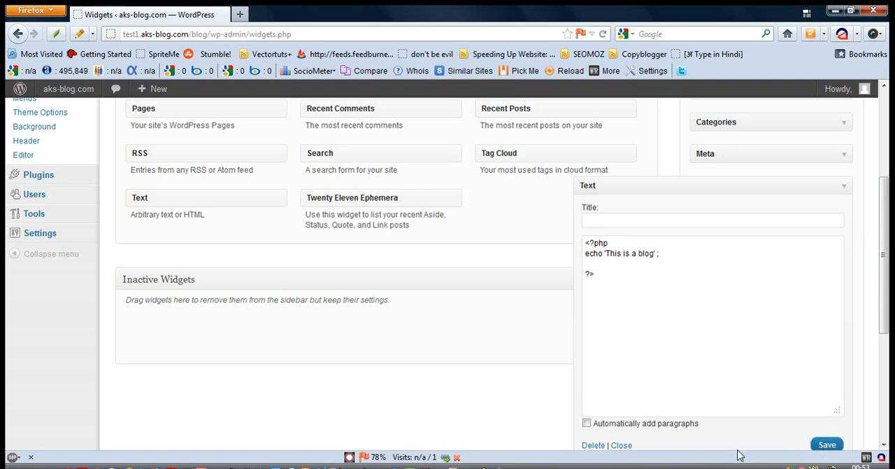
pyautogui.click(623, 445)
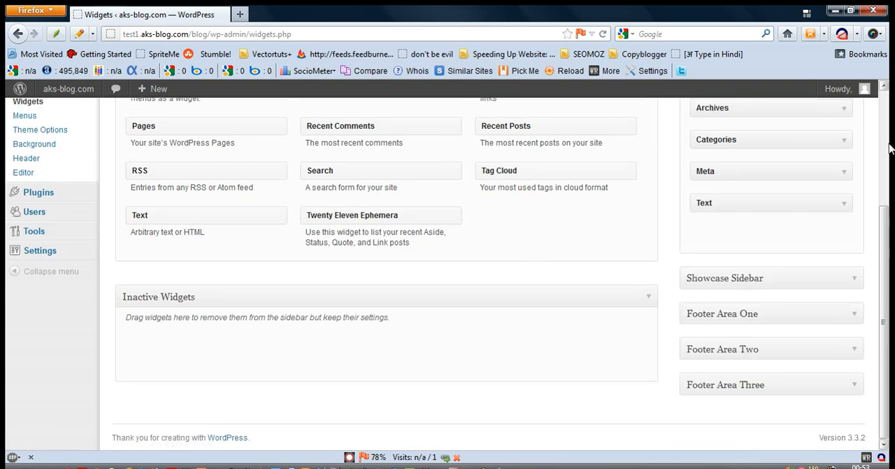
# Move the Text widget above Search in the Main Sidebar and check its saved PHP code.
pyautogui.moveTo(887, 223); pyautogui.dragTo(890, 111)
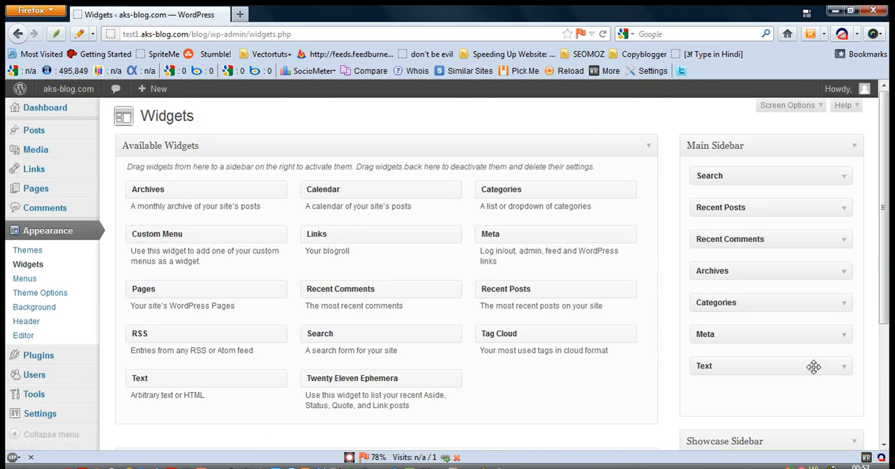
pyautogui.moveTo(813, 366); pyautogui.dragTo(805, 176)
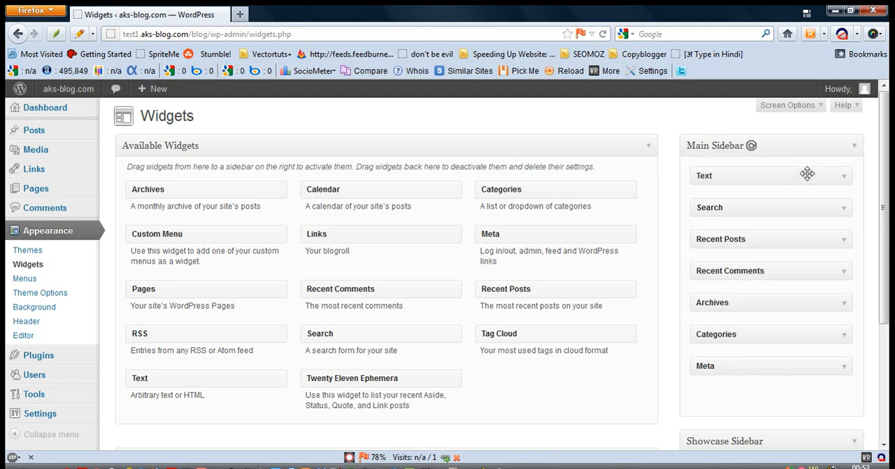
pyautogui.click(844, 176)
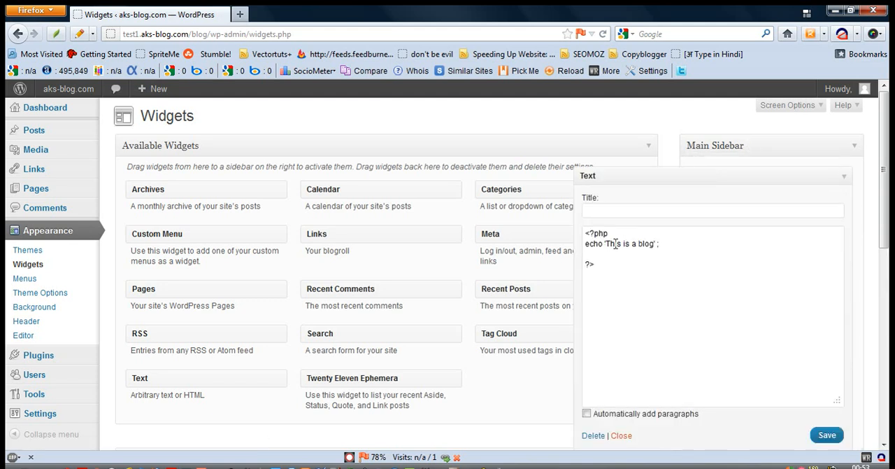
pyautogui.click(621, 435)
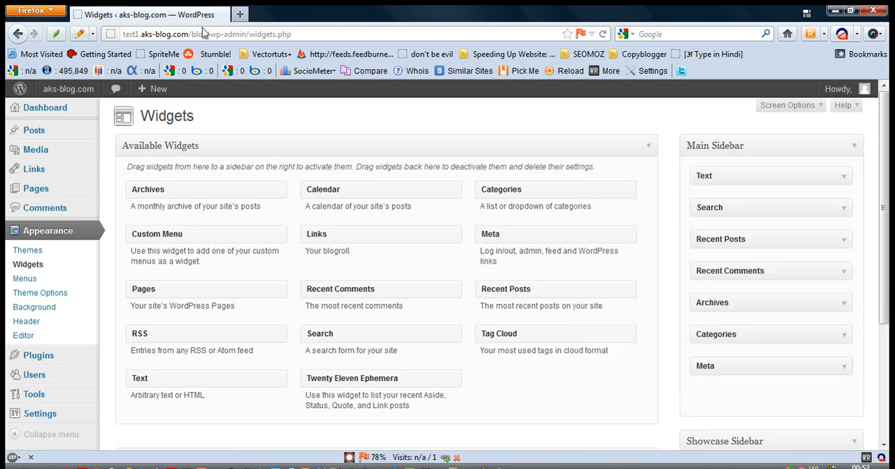
# Open test1.aks-blog.com/blog/ in a new browser tab and check the PHP widget's output in the blog sidebar.
pyautogui.moveTo(209, 33); pyautogui.dragTo(119, 28)
pyautogui.hotkey('ctrl', 'c')
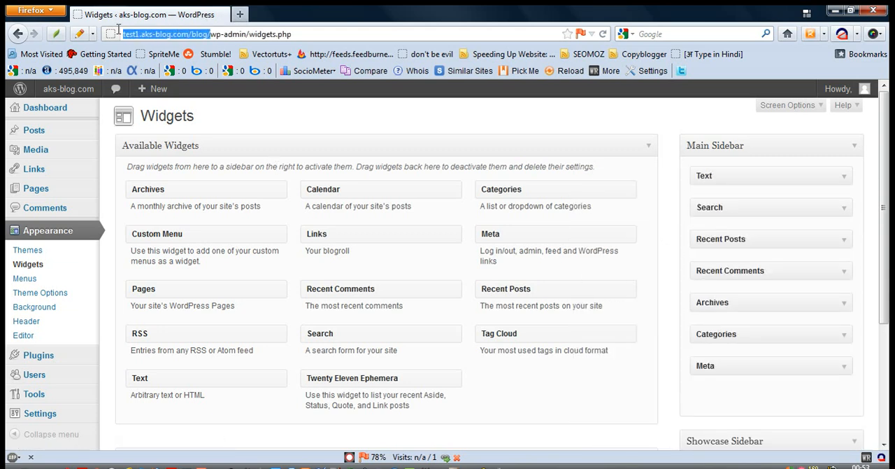
pyautogui.click(240, 14)
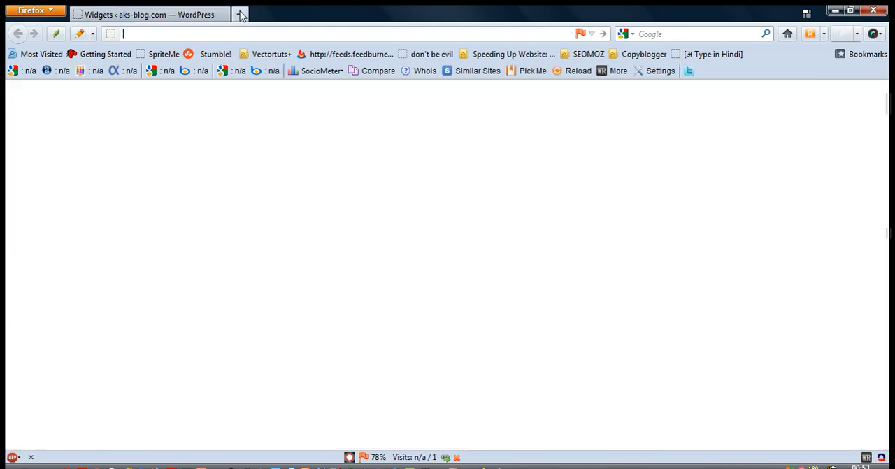
pyautogui.hotkey('ctrl', 'v')
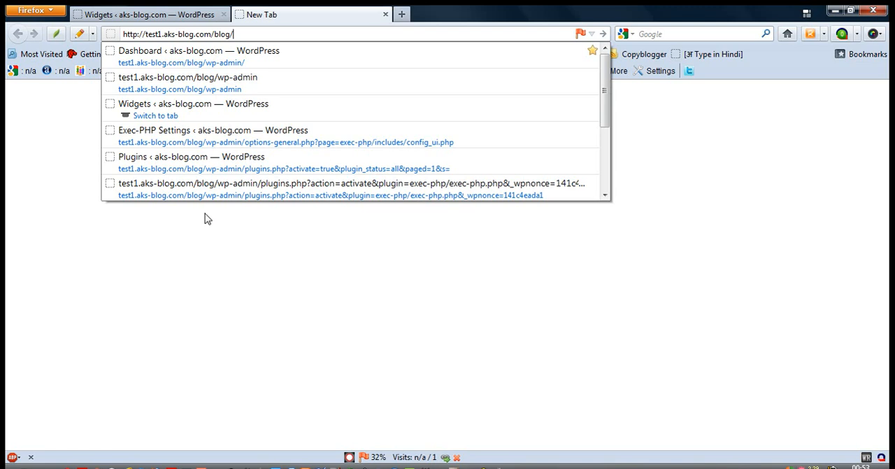
pyautogui.press('Return')
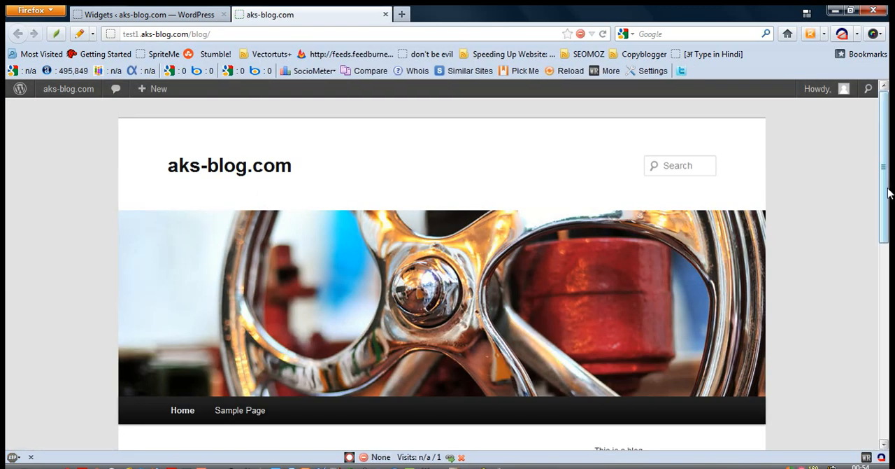
pyautogui.moveTo(888, 188); pyautogui.dragTo(887, 262)
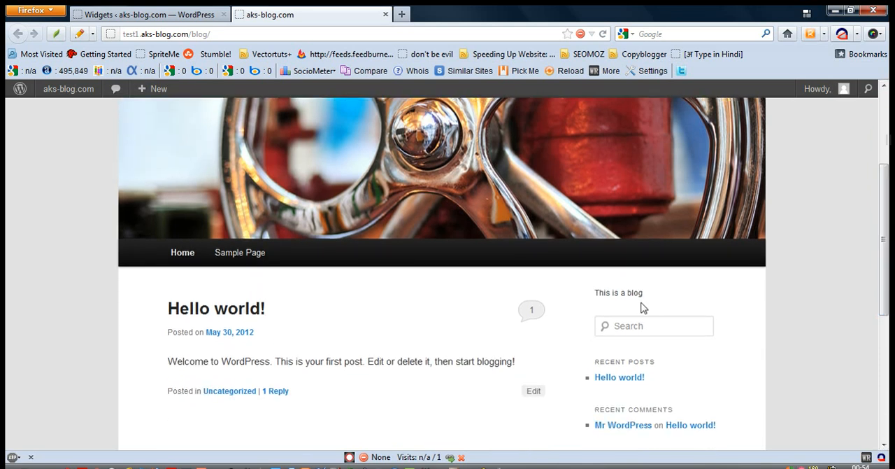
pyautogui.moveTo(645, 298); pyautogui.dragTo(595, 289)
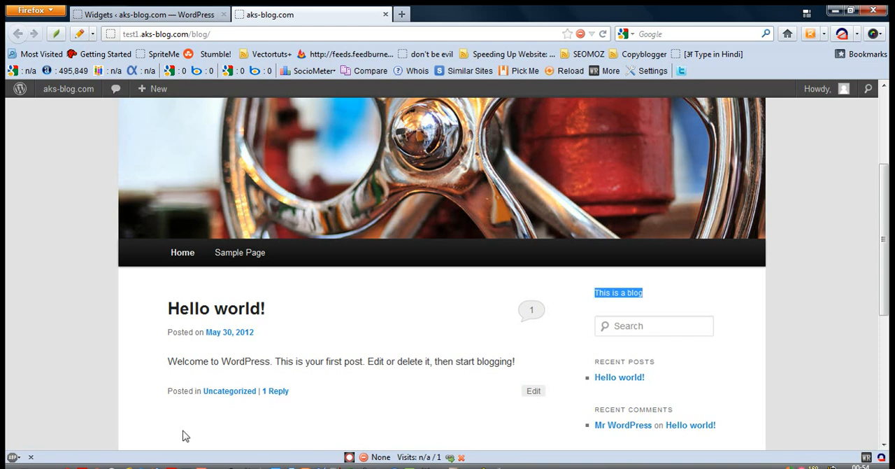
pyautogui.click(98, 466)
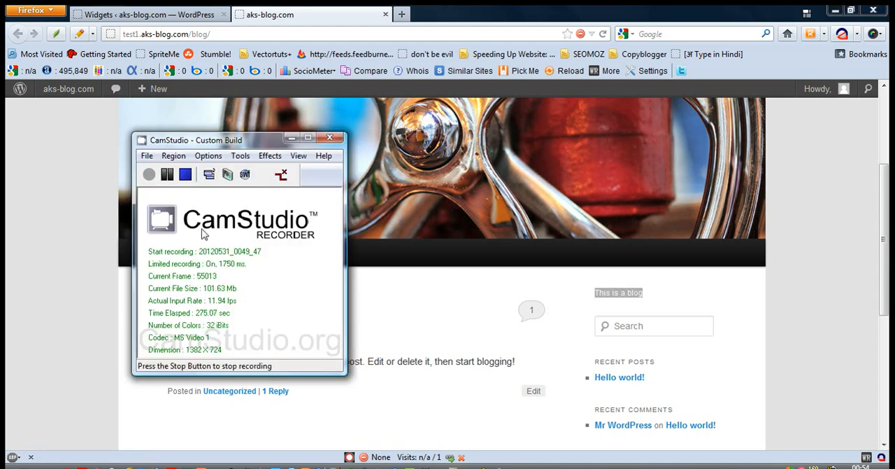